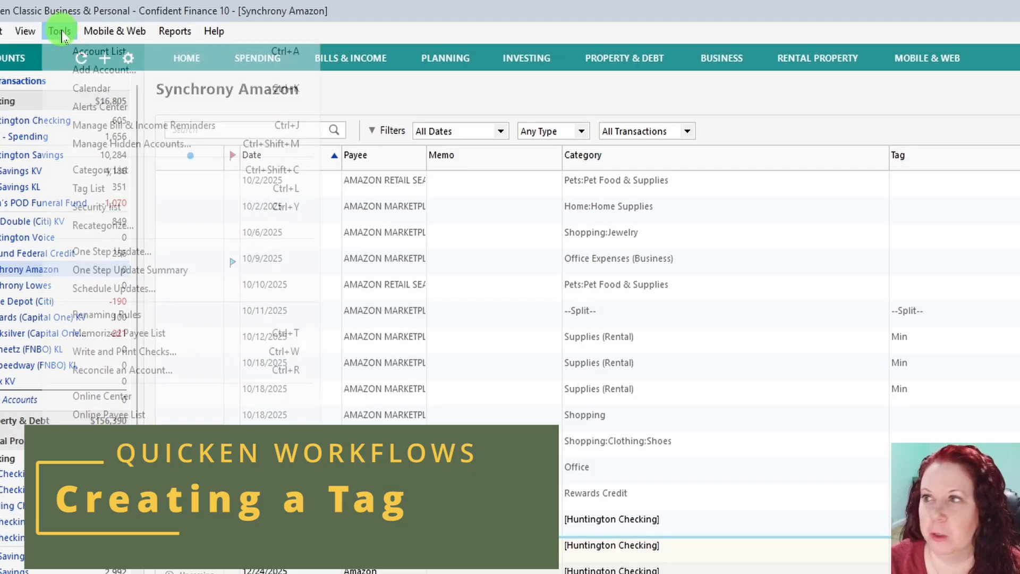
Create a new tag named "Office Supplies" with the description "Office Supplies for Home Business" in the tag list
click(130, 192)
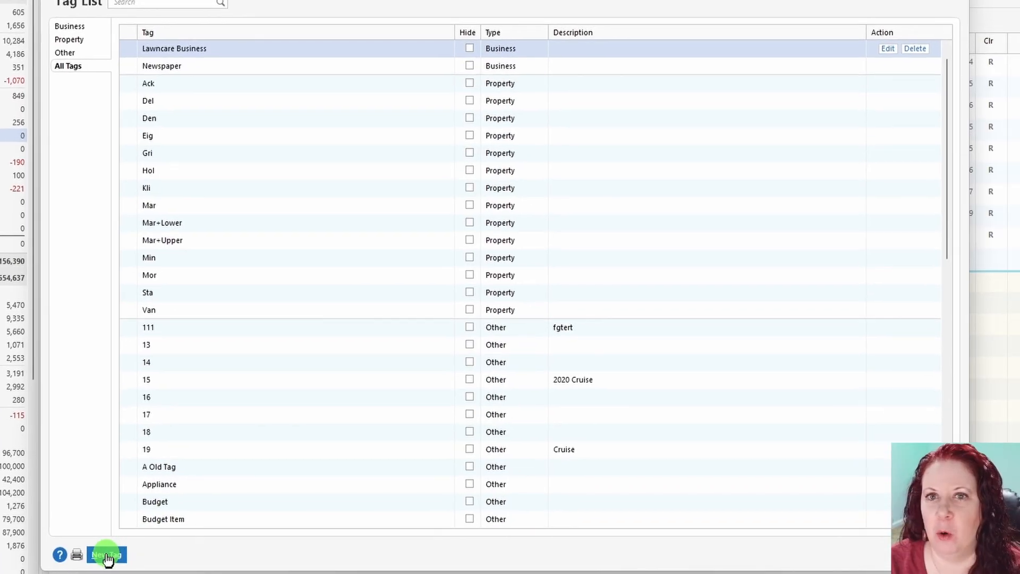
click(107, 556)
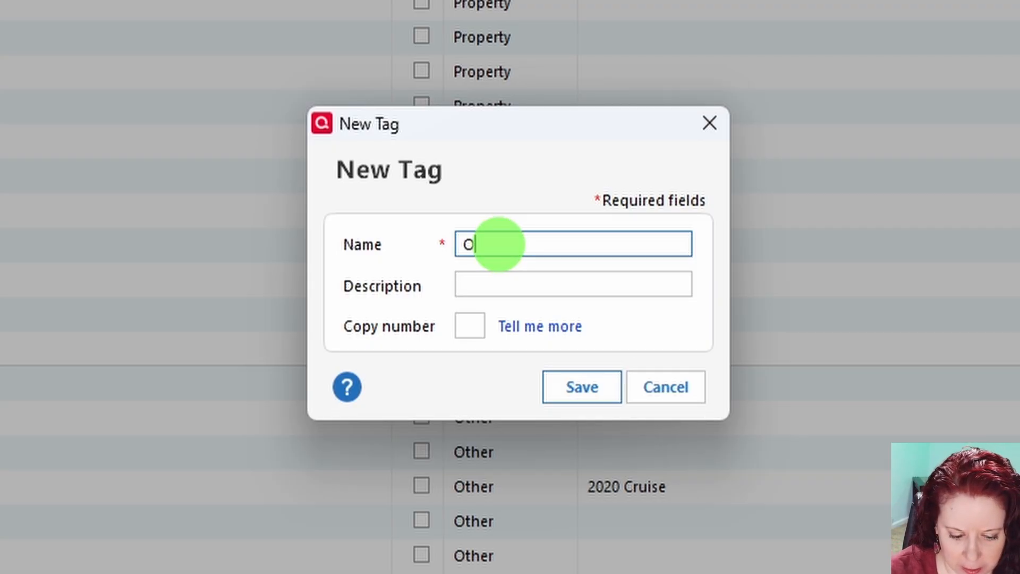
text(Supplies)
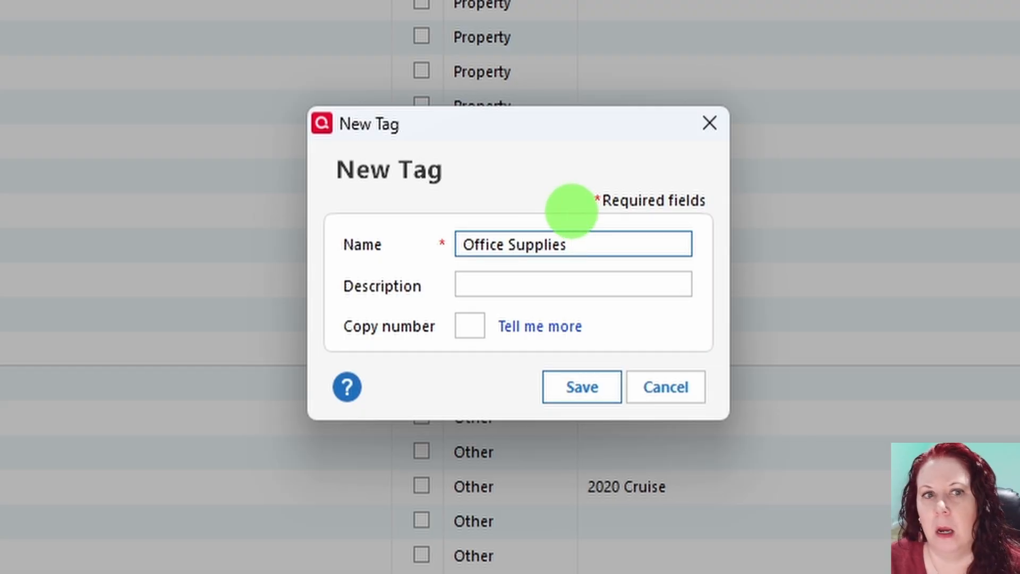
click(535, 286)
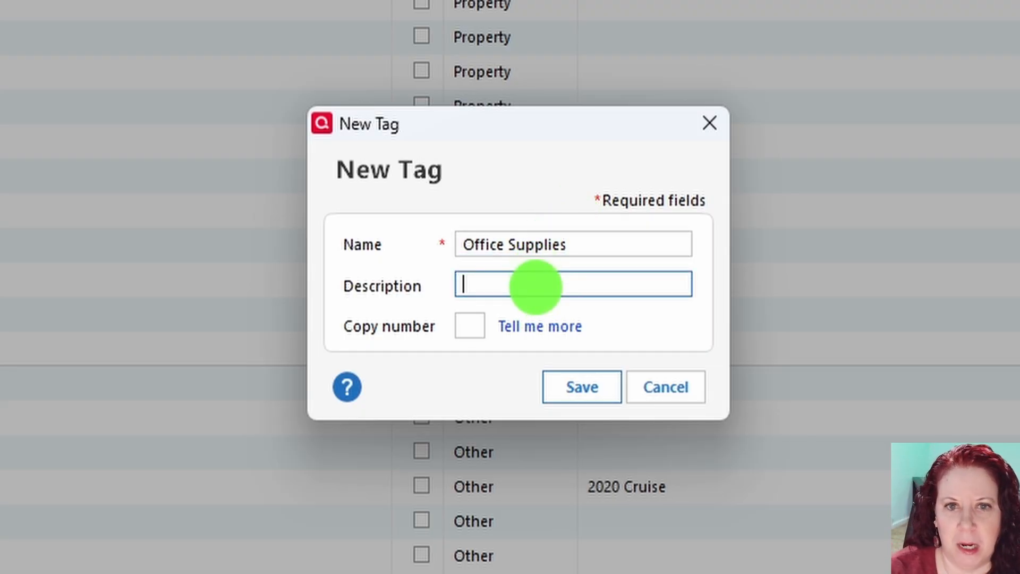
text(Office a)
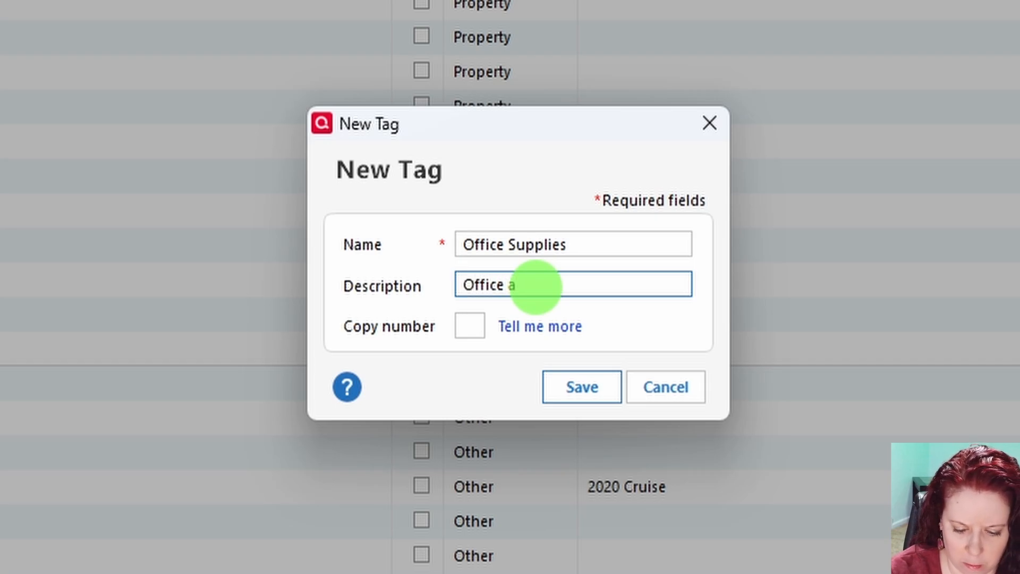
text( Supplies for Home Business)
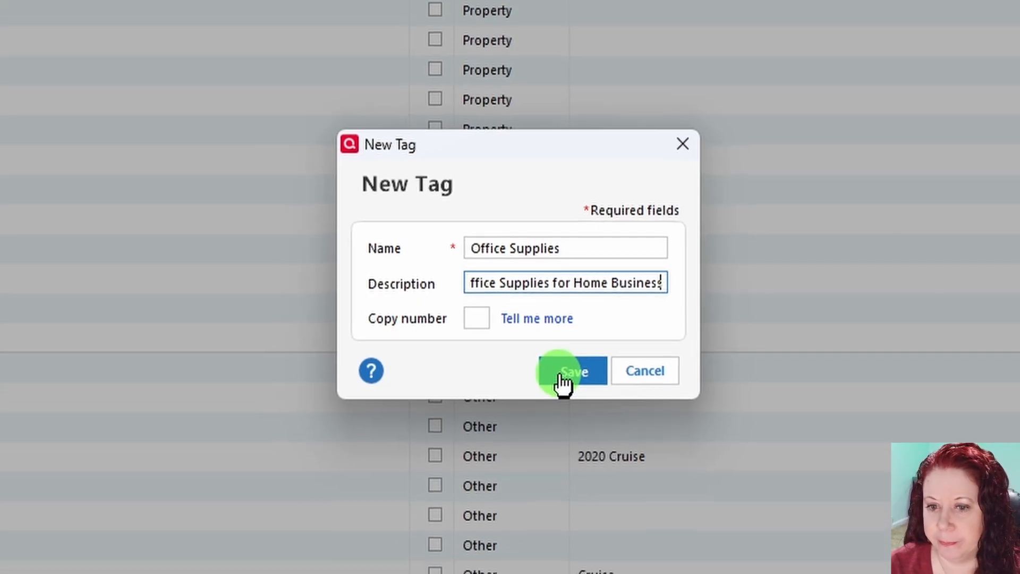
click(557, 387)
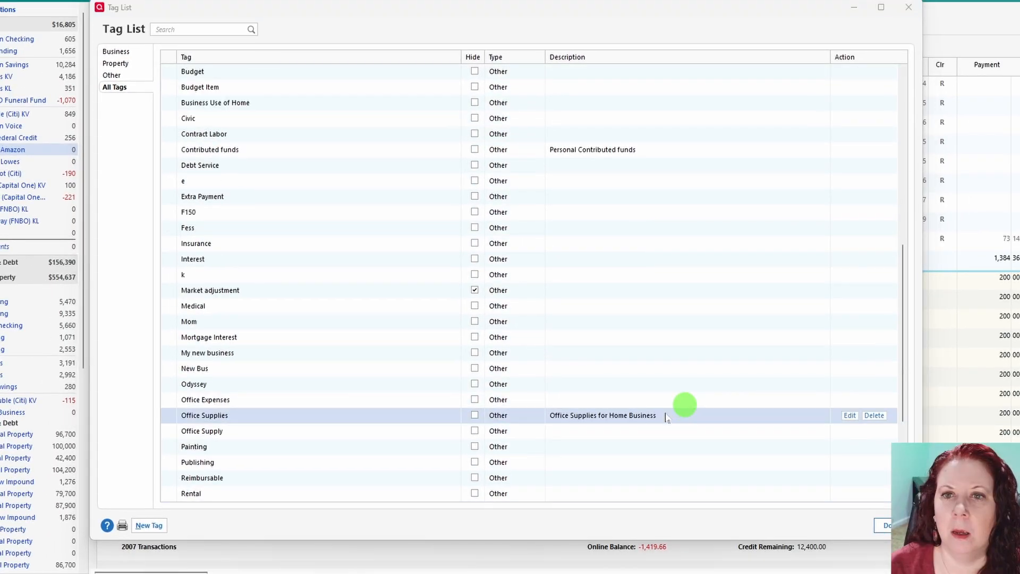
Review the edit details of the Office Supplies tag without altering them, and close the tag list
click(689, 417)
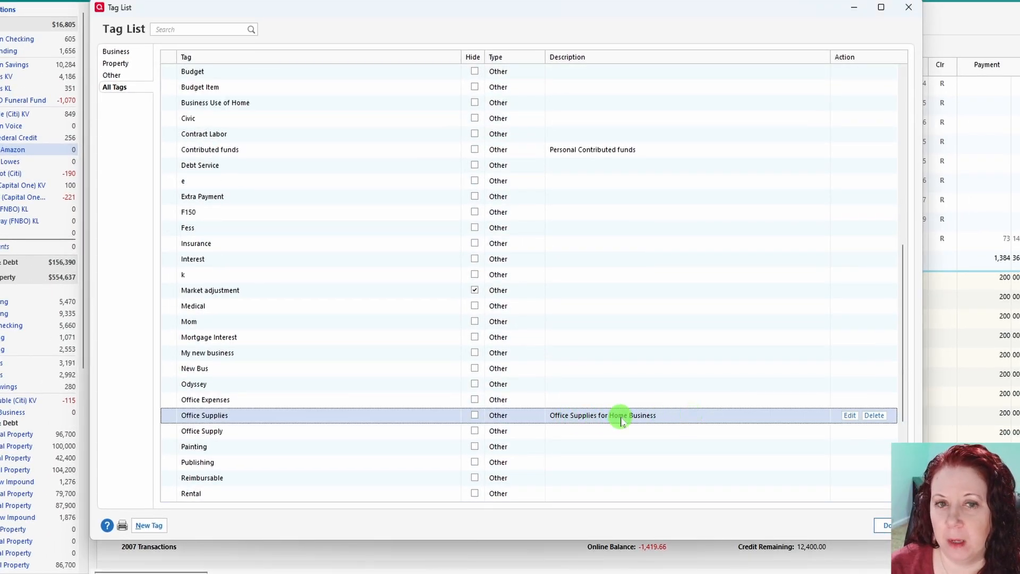
click(850, 417)
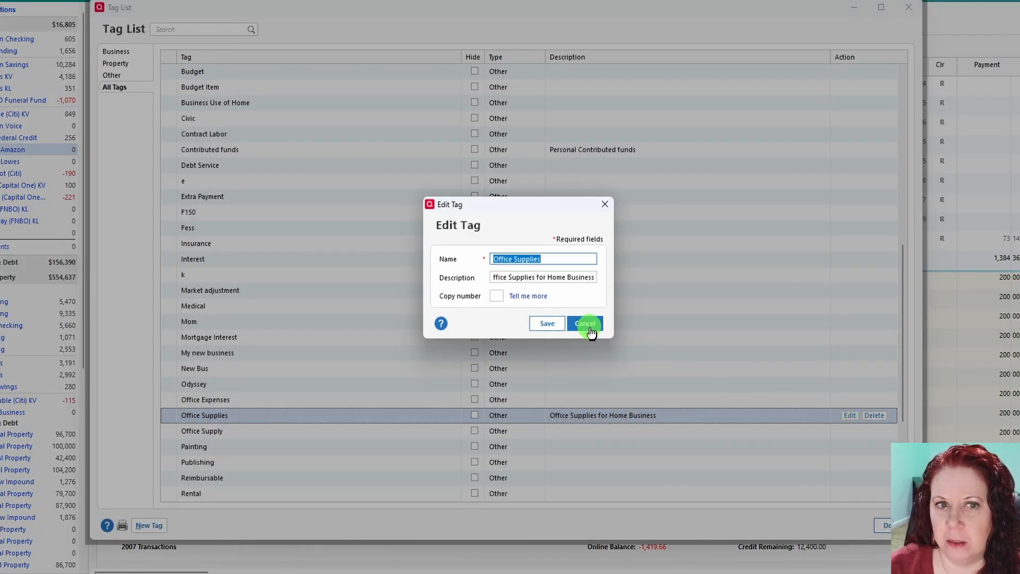
click(558, 330)
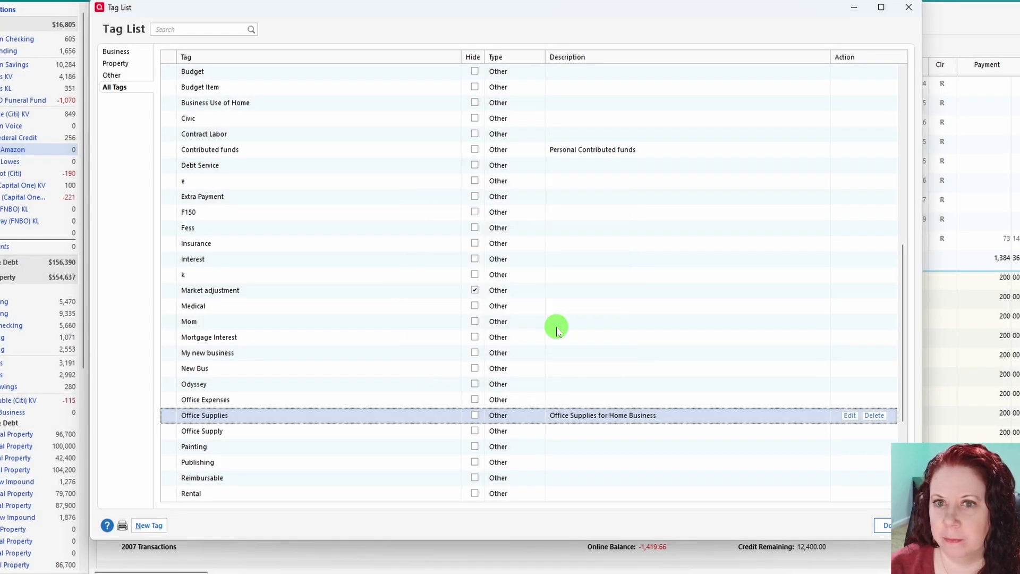
click(886, 527)
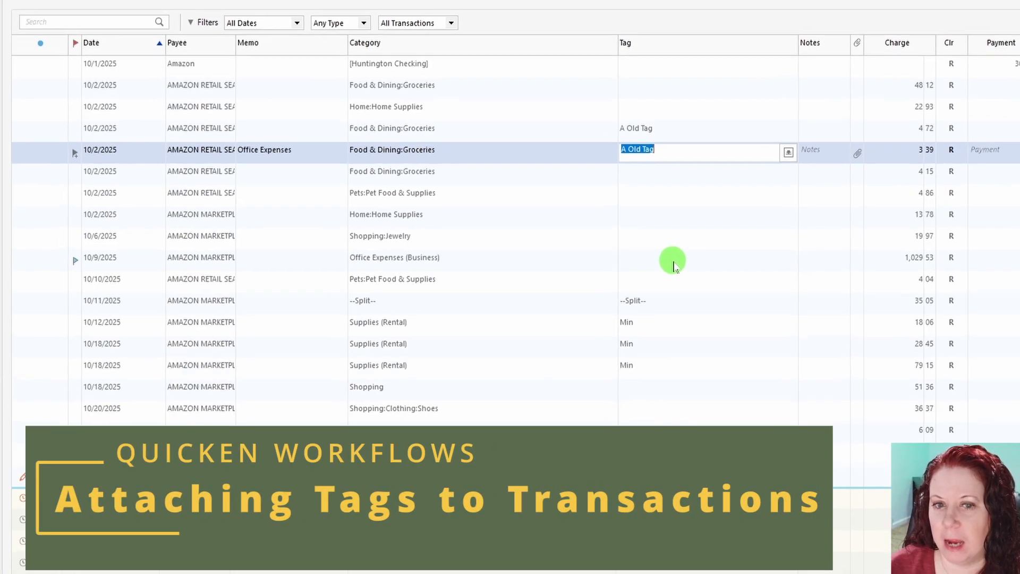
Tag the 10/9/2025 Office Expenses (Business) transaction with "Lawncare Business:Office Supplies" and save it
click(672, 262)
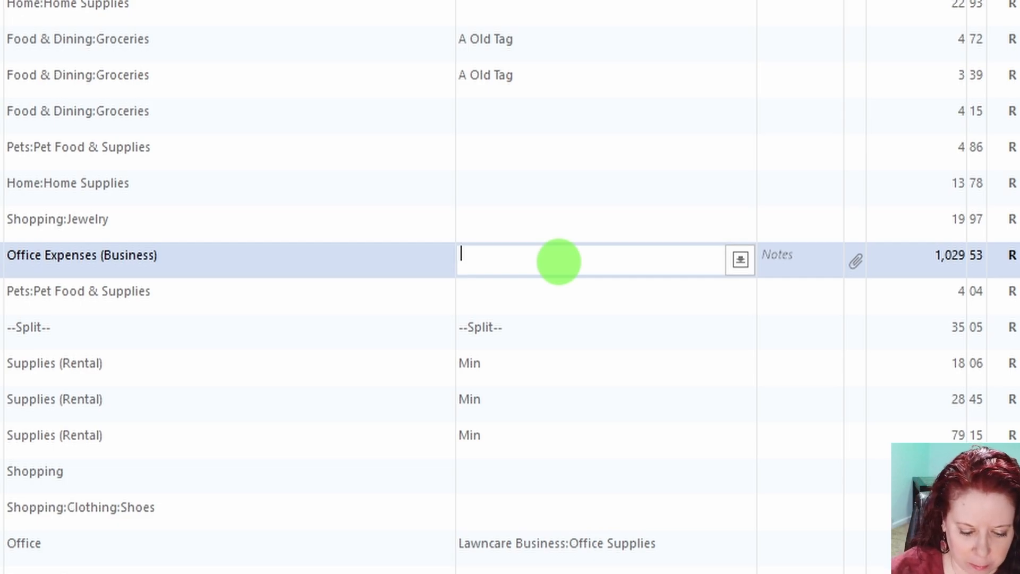
text(Lawnca)
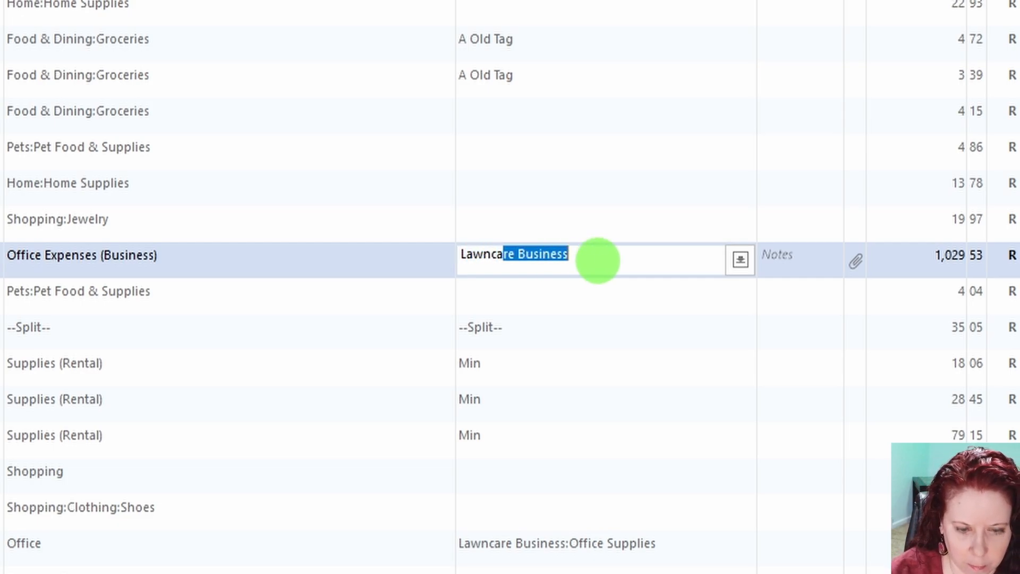
text(re Busi)
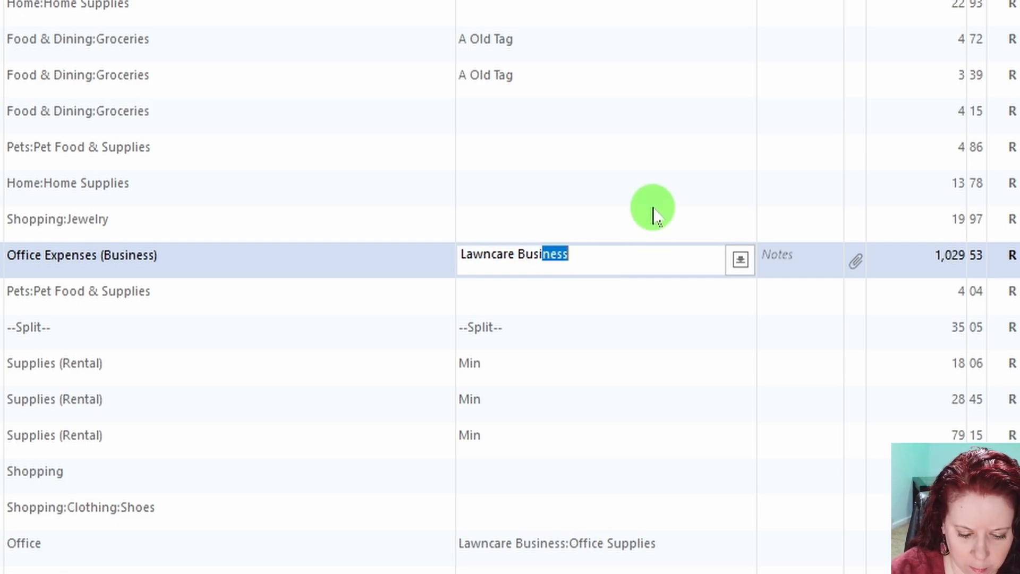
text(ness:Office Supplies)
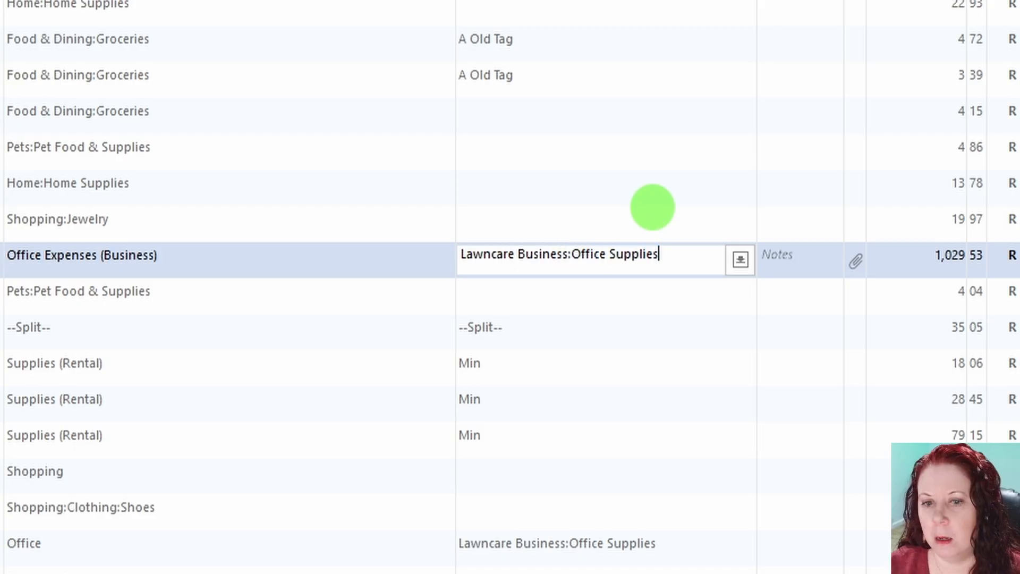
key(Return)
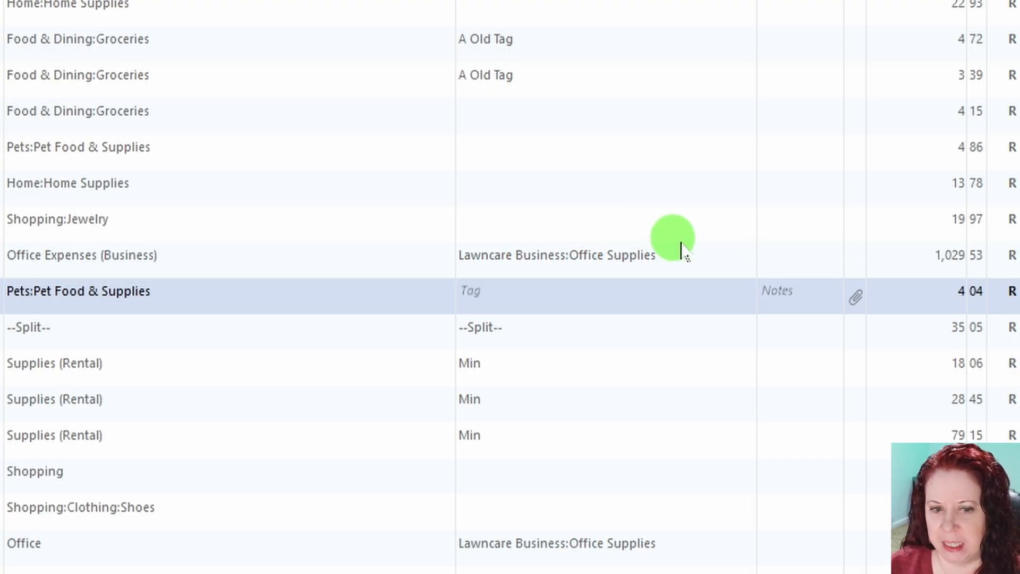
Look through all the tags available for the 10/9/2025 Office Expenses (Business) transaction, keeping its tag as is
click(672, 233)
click(715, 255)
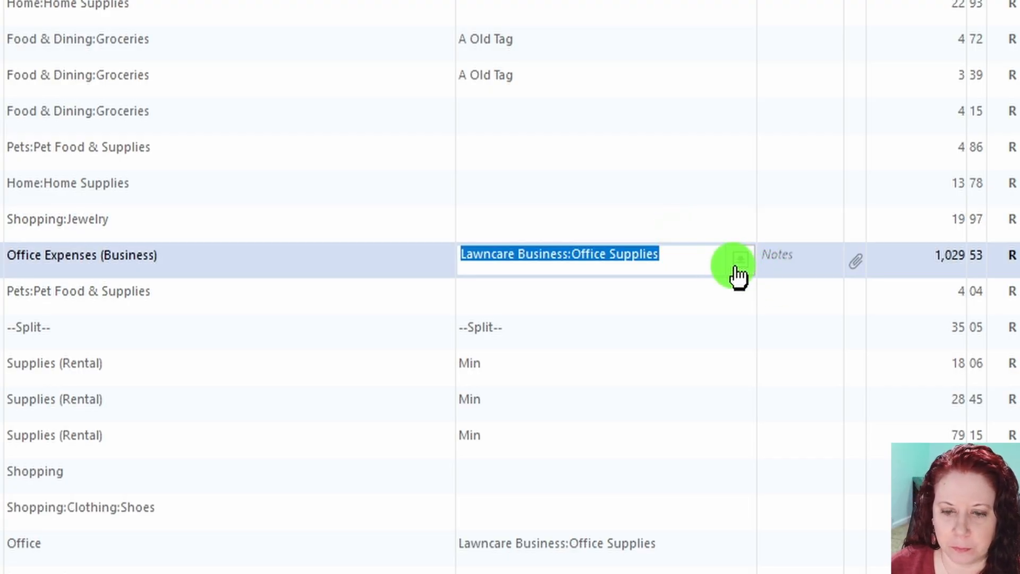
click(744, 264)
click(718, 396)
click(713, 426)
click(702, 426)
click(696, 407)
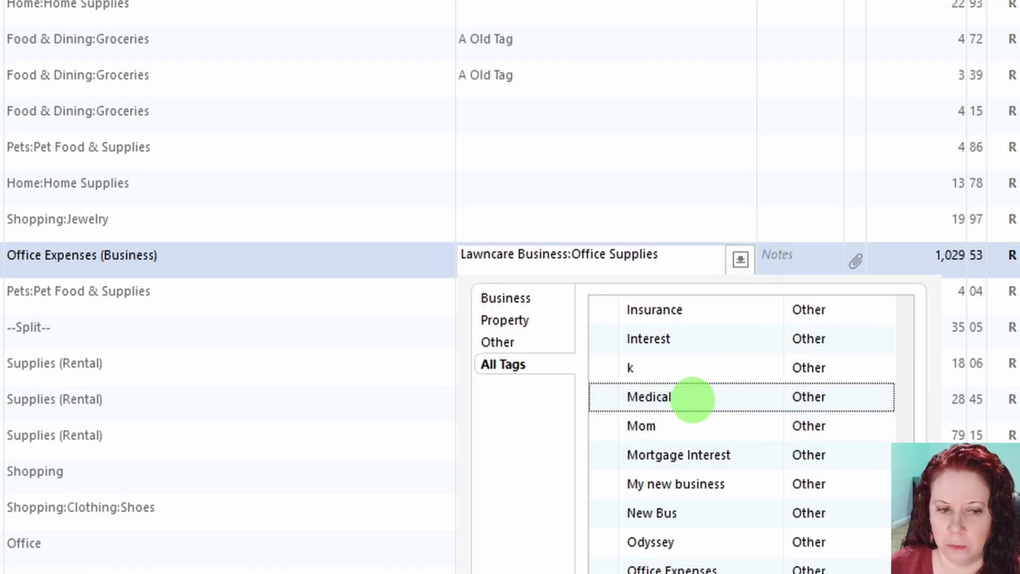
click(877, 572)
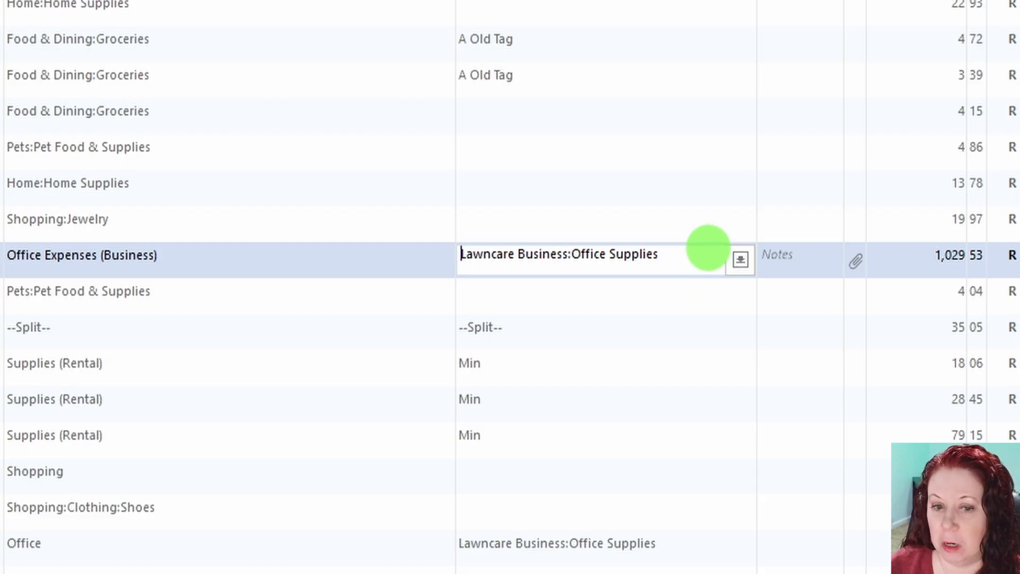
mouse_move(707, 332)
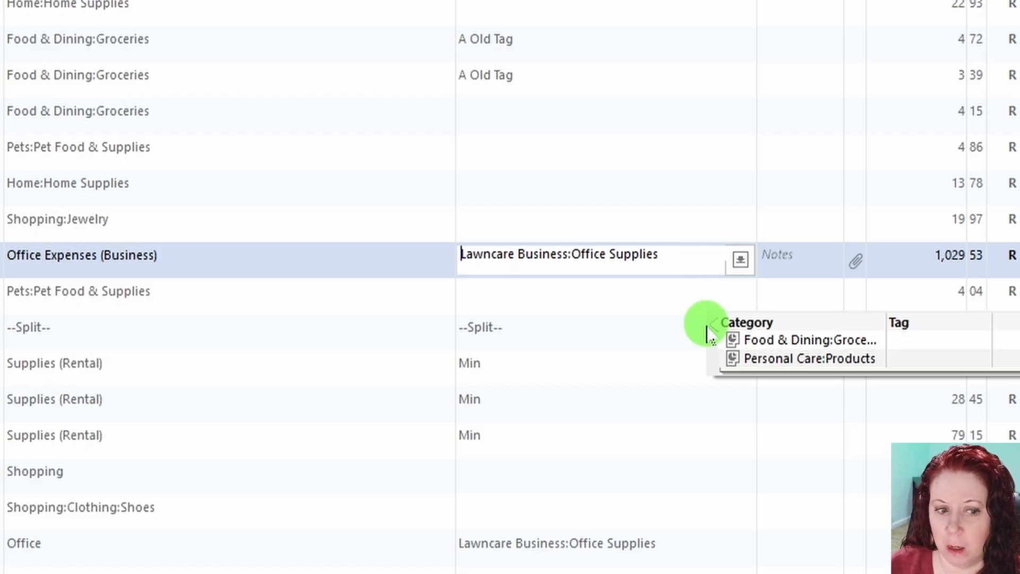
click(664, 302)
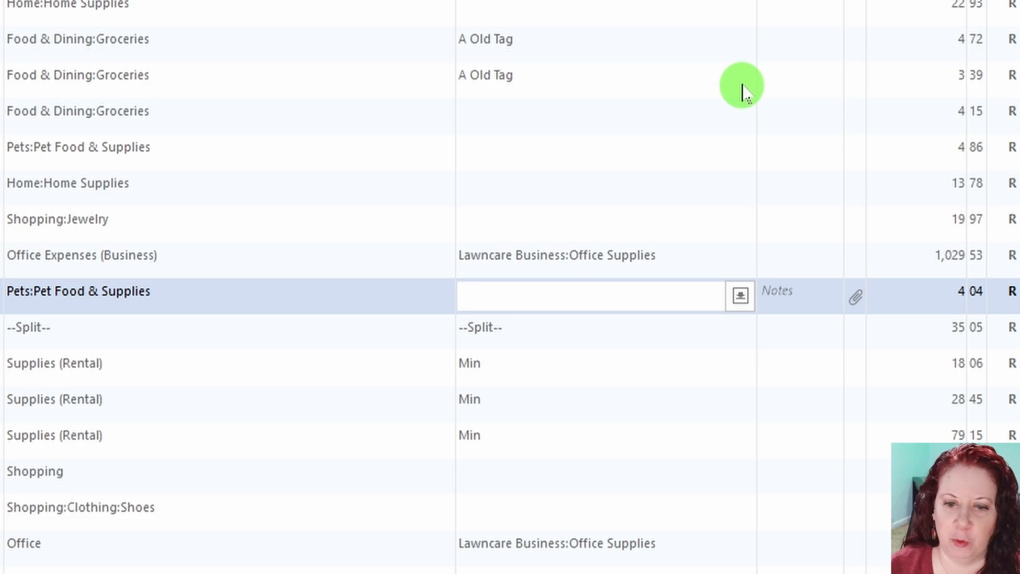
click(674, 257)
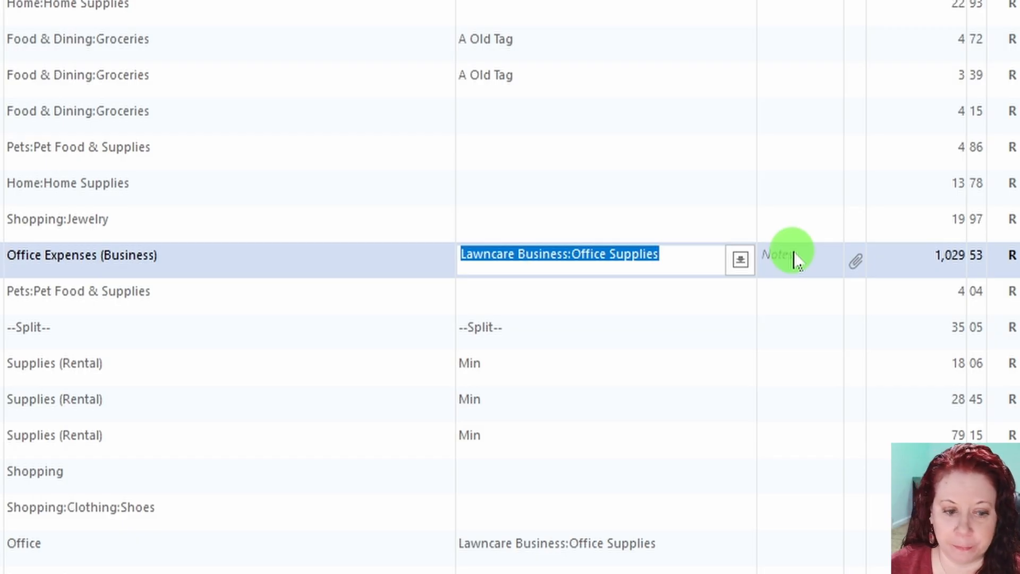
click(265, 263)
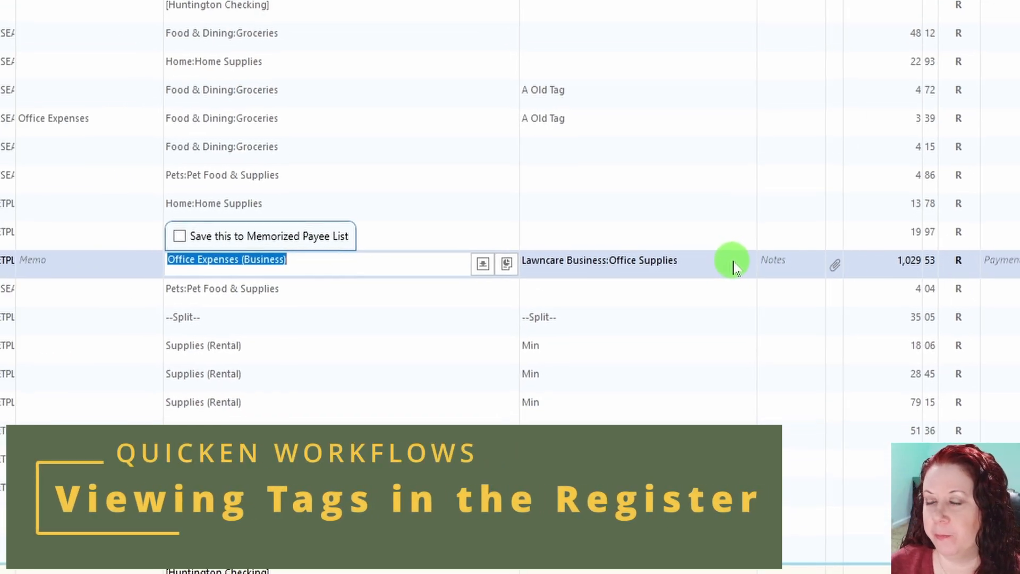
click(731, 259)
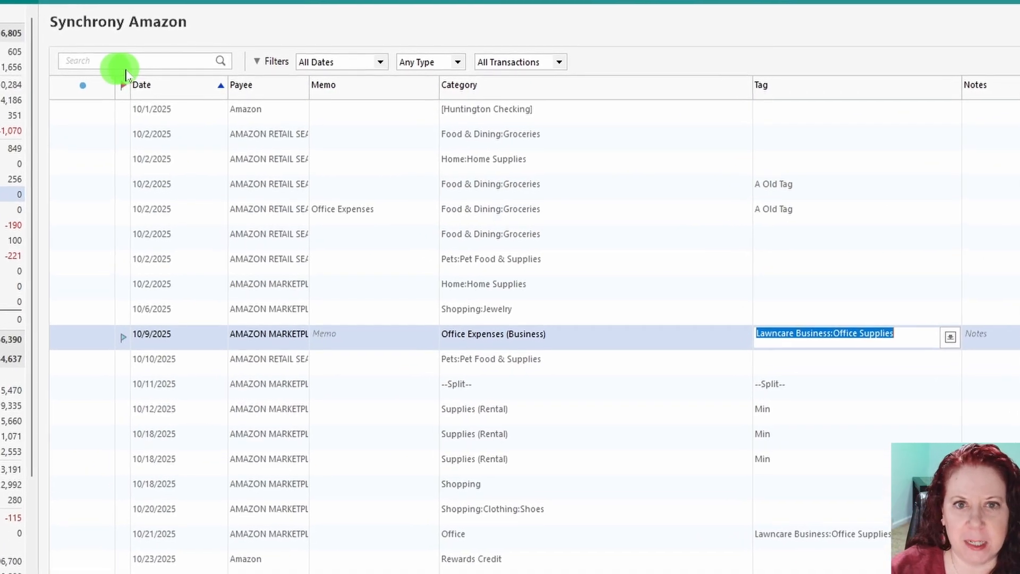
Search the Synchrony Amazon register for "Office Expenses"
click(137, 60)
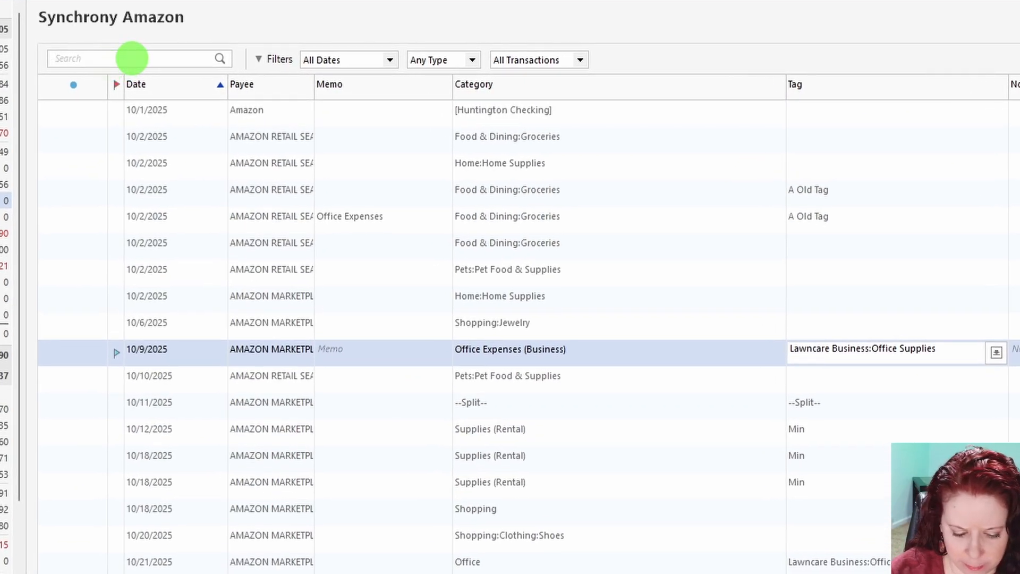
text(Office E)
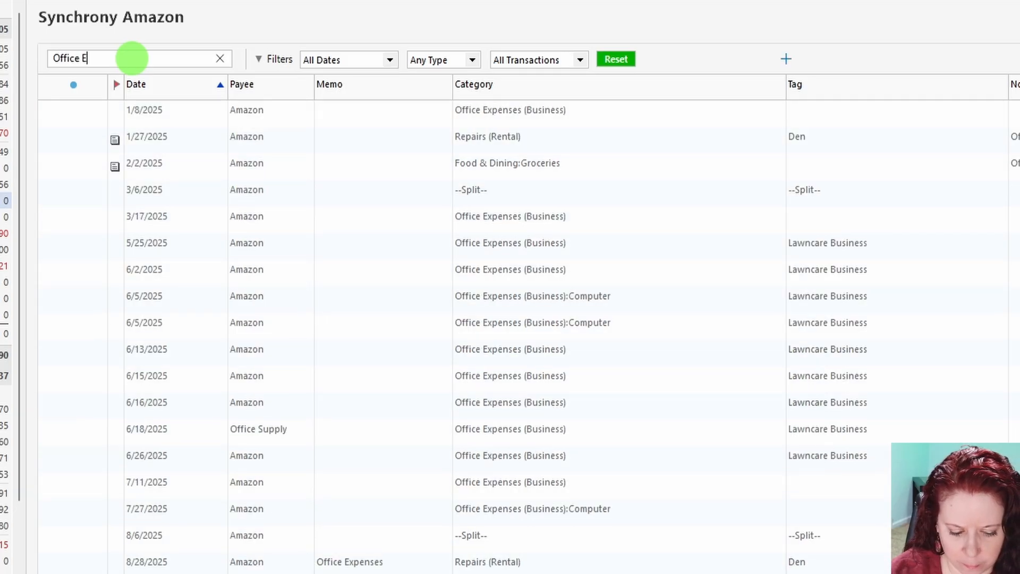
text(xpenses)
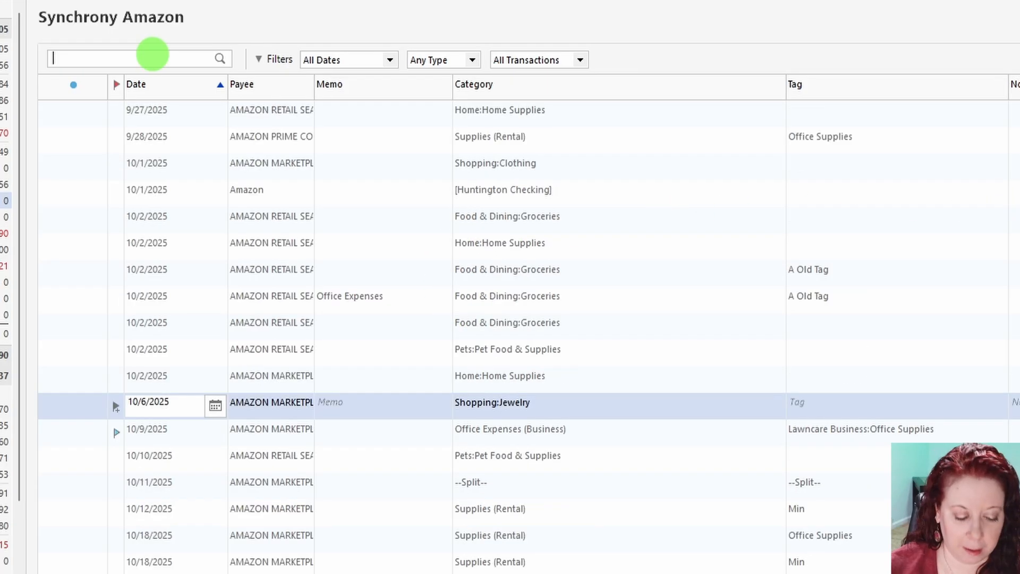
Search the register for "Office Supplies" and select the tag of the matching 10/9/2025 transaction
click(147, 58)
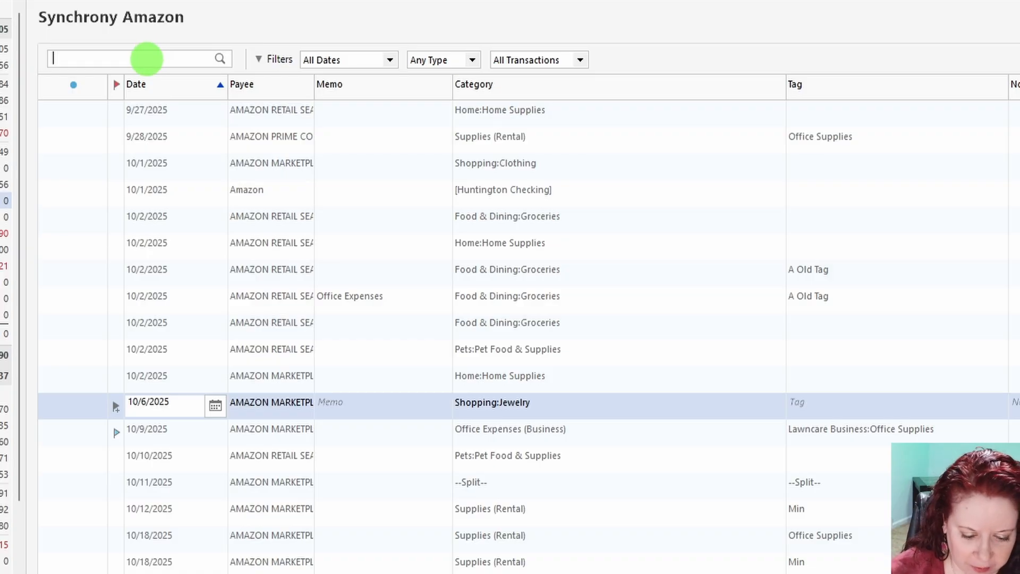
text(Office Supplies)
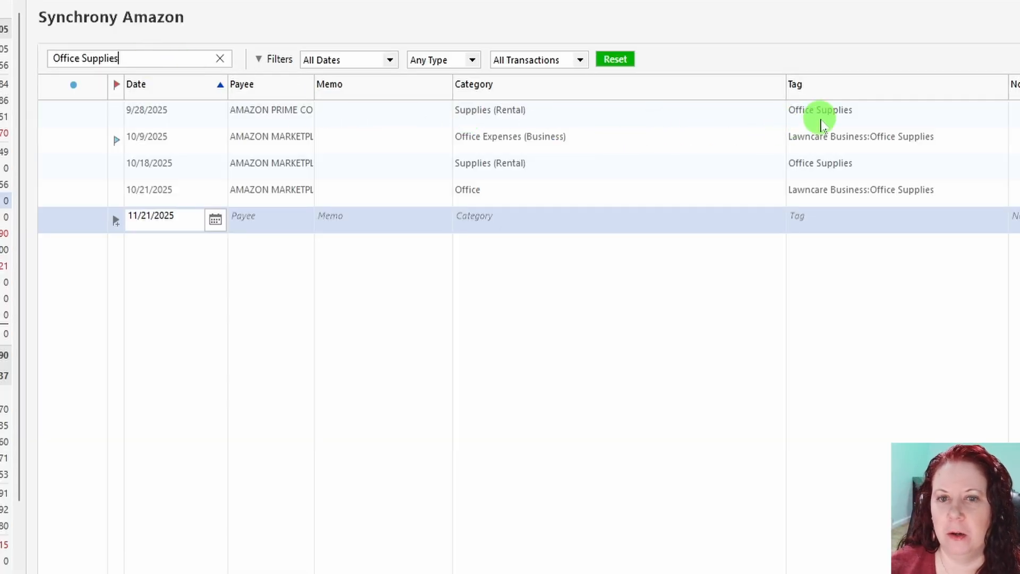
click(957, 139)
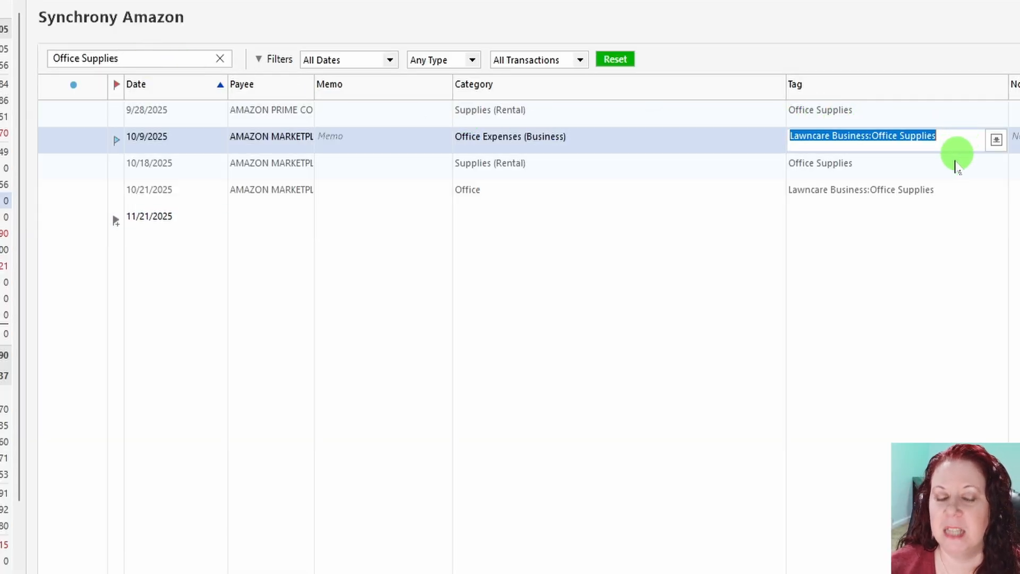